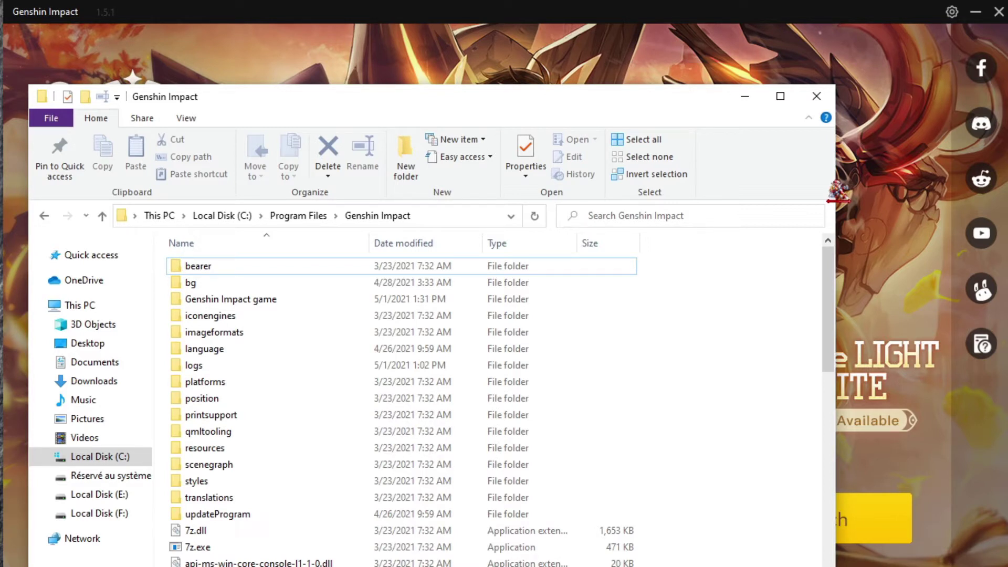
Bring the Genshin Impact launcher window in front of File Explorer
click(674, 63)
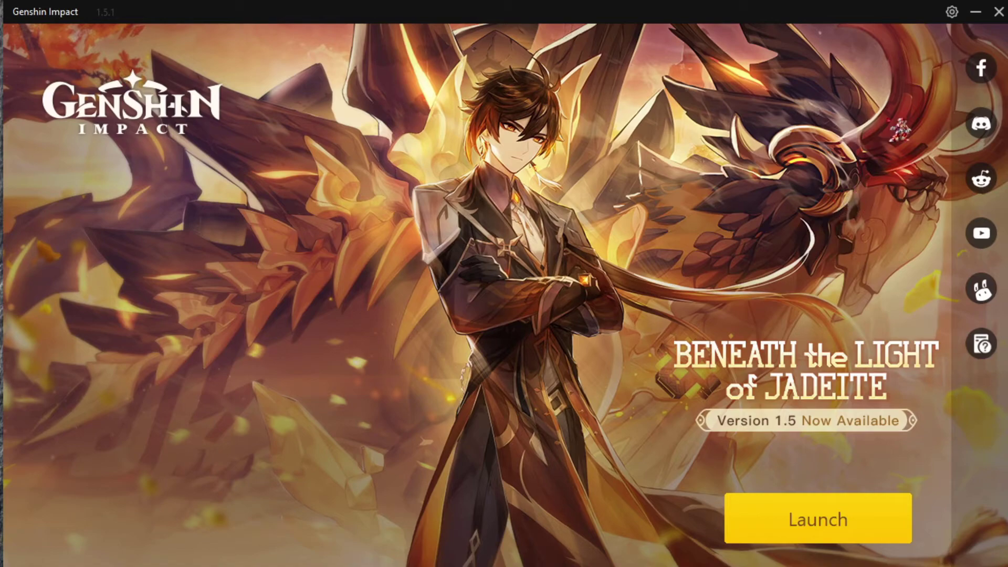
click(951, 20)
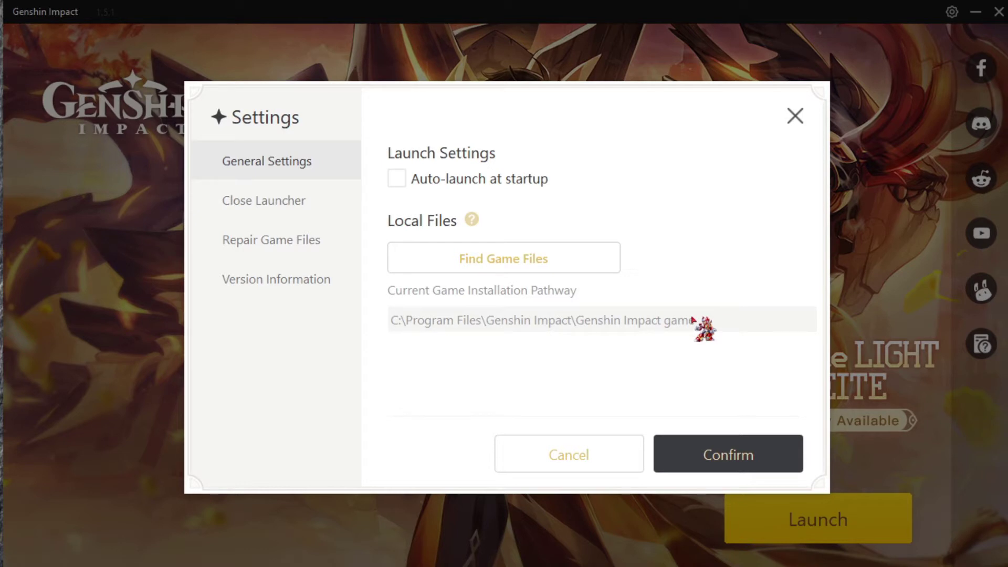
click(465, 255)
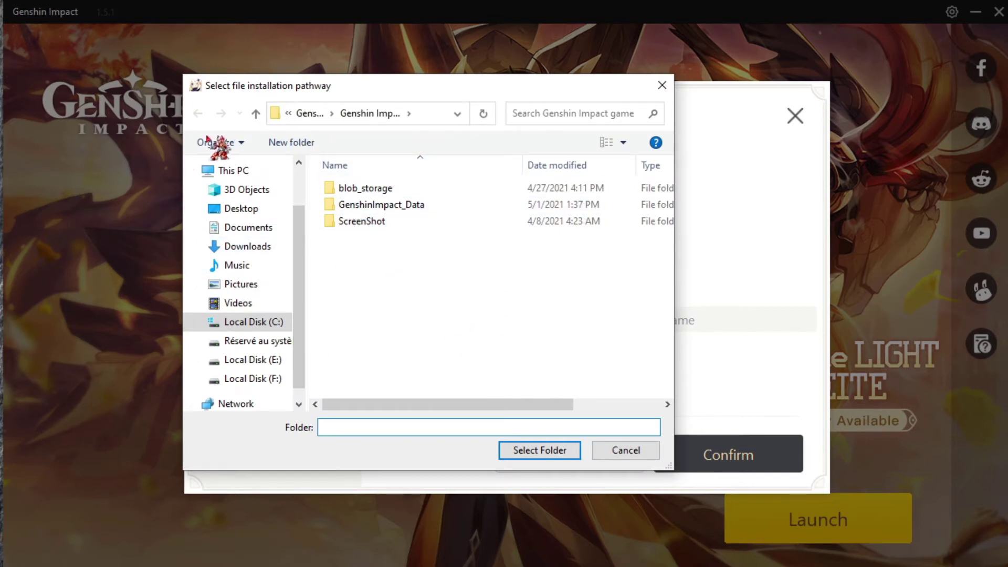
click(255, 113)
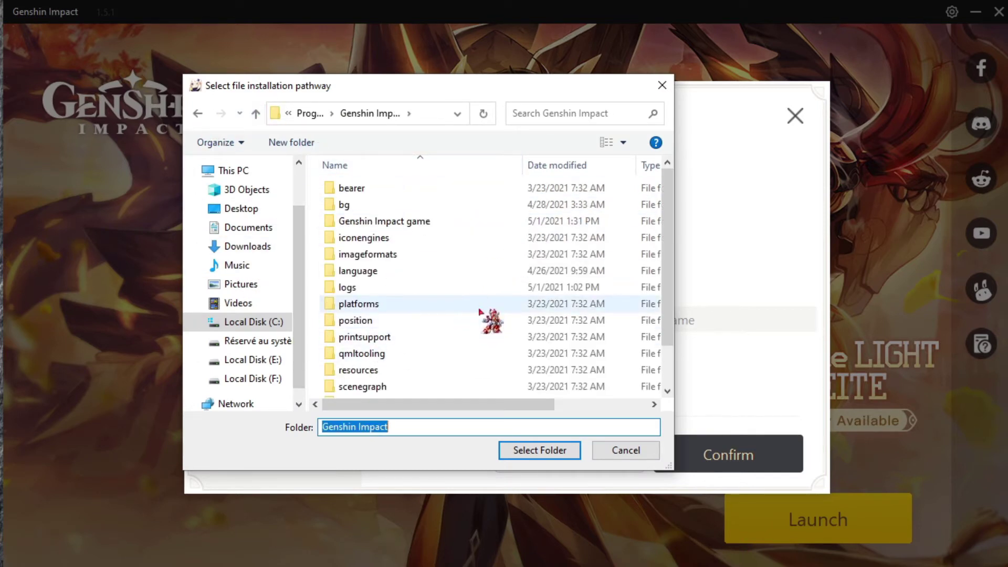
scroll(483, 323, down, 1)
scroll(481, 326, up, 1)
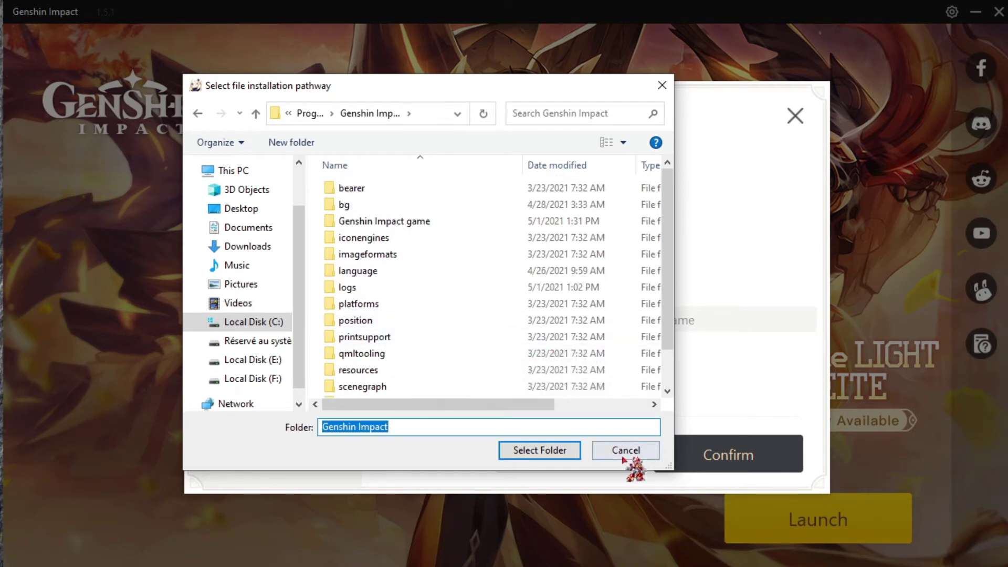
click(401, 224)
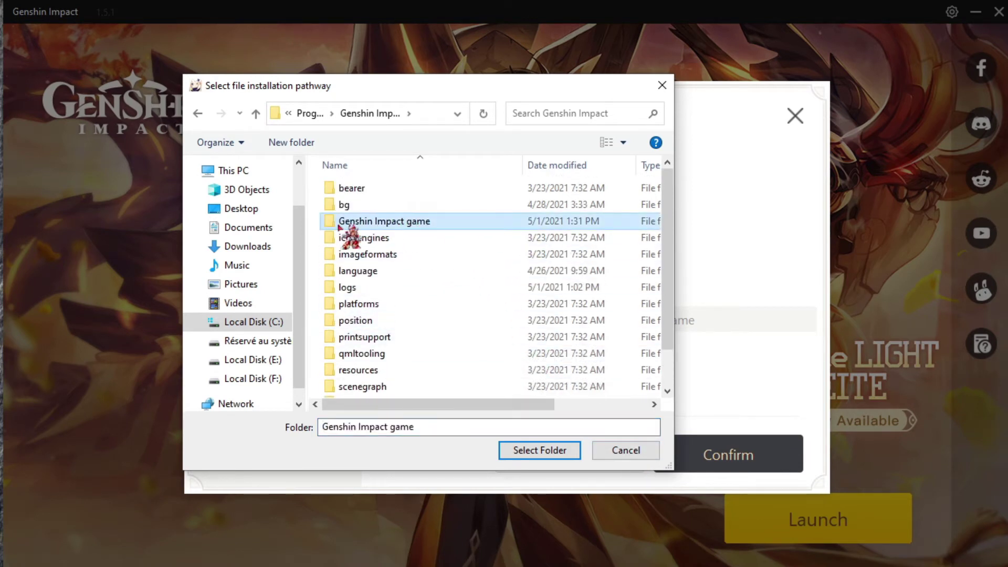
click(623, 449)
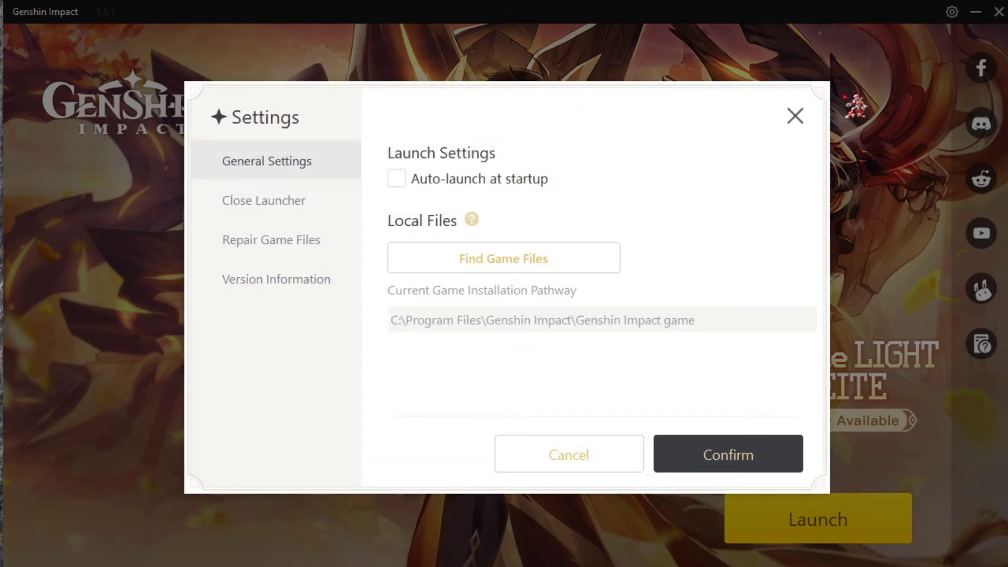
click(794, 117)
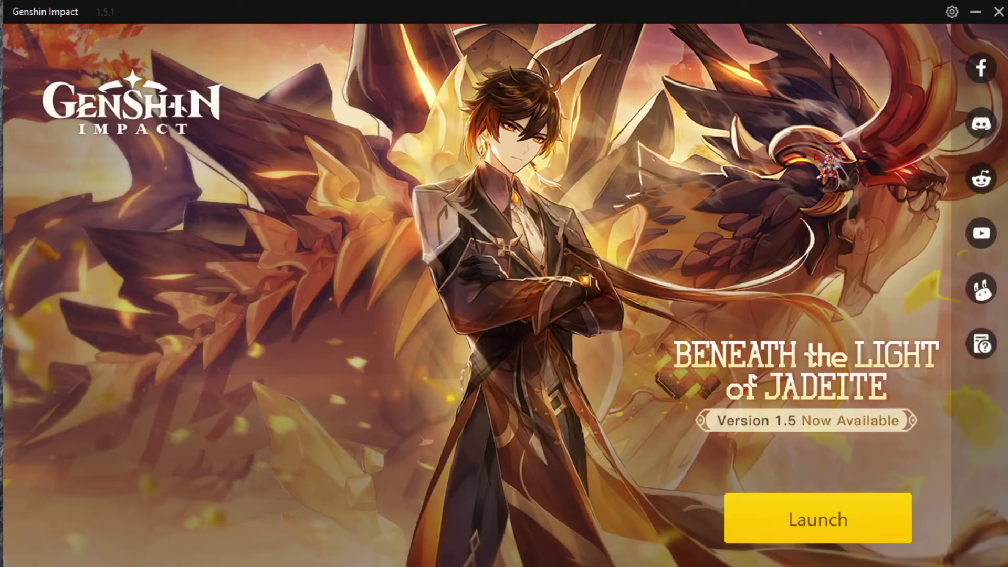
Minimize the launcher, open the Genshin Impact game folder in File Explorer, and reposition the window
click(974, 12)
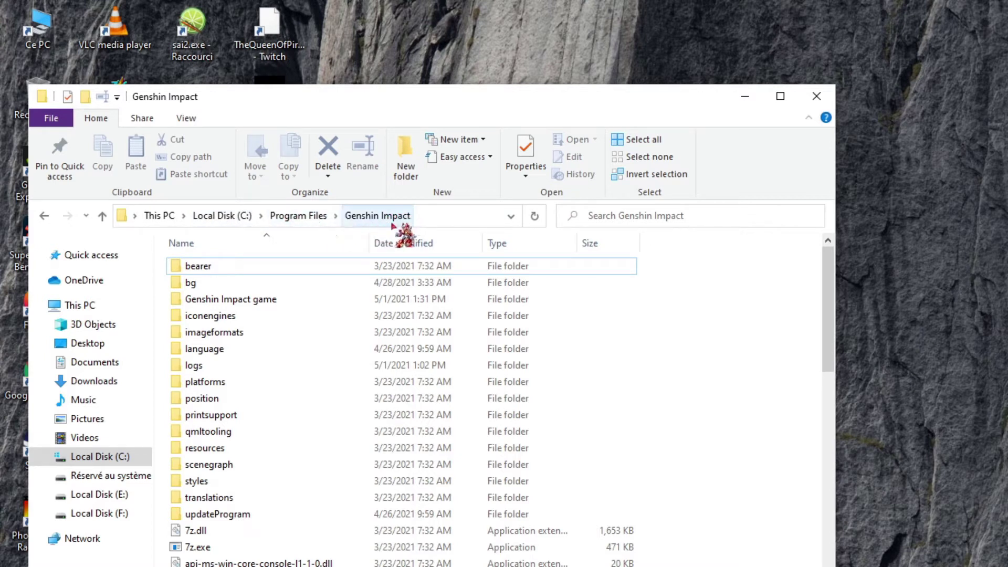
click(244, 299)
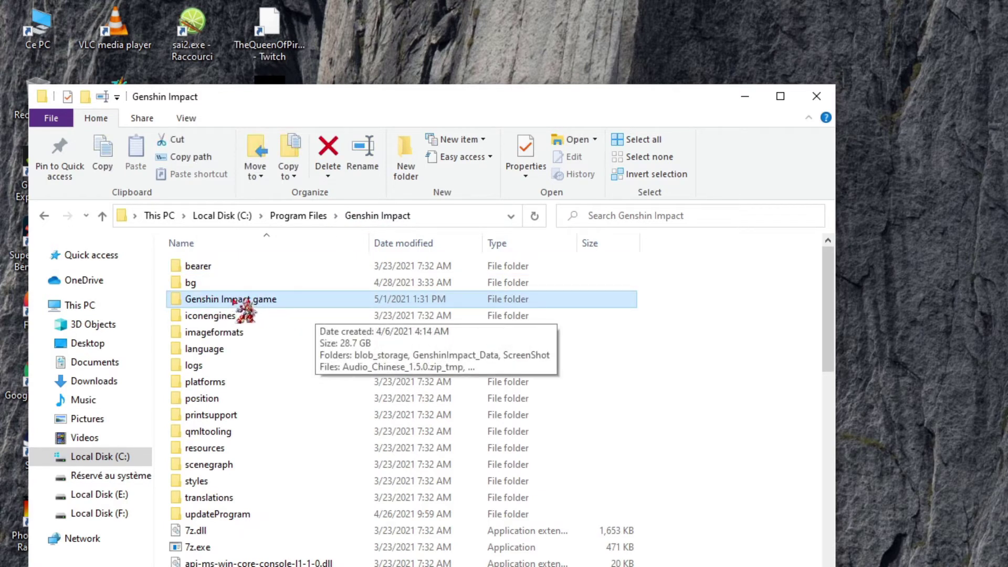
double_click(234, 301)
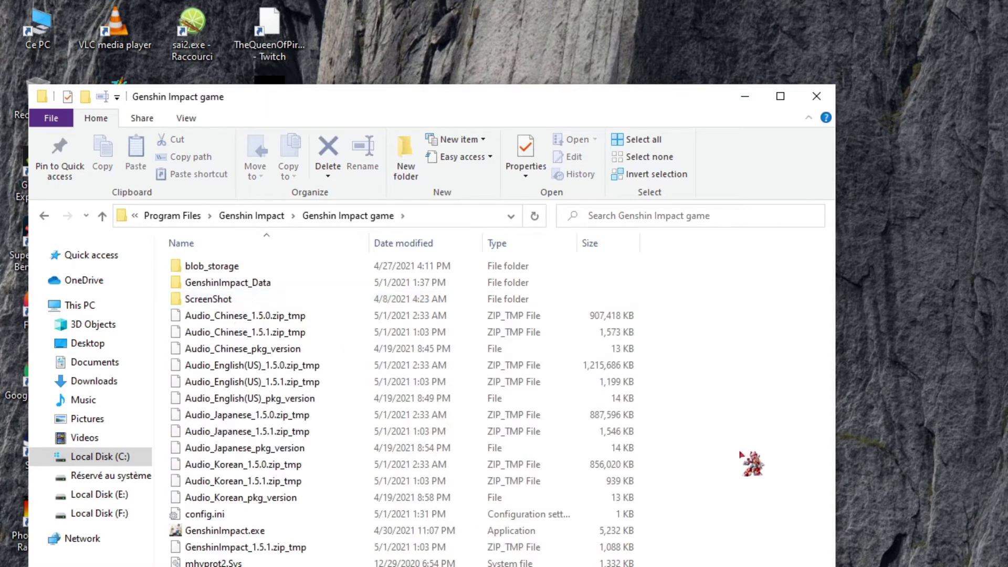
drag(429, 94, 733, 73)
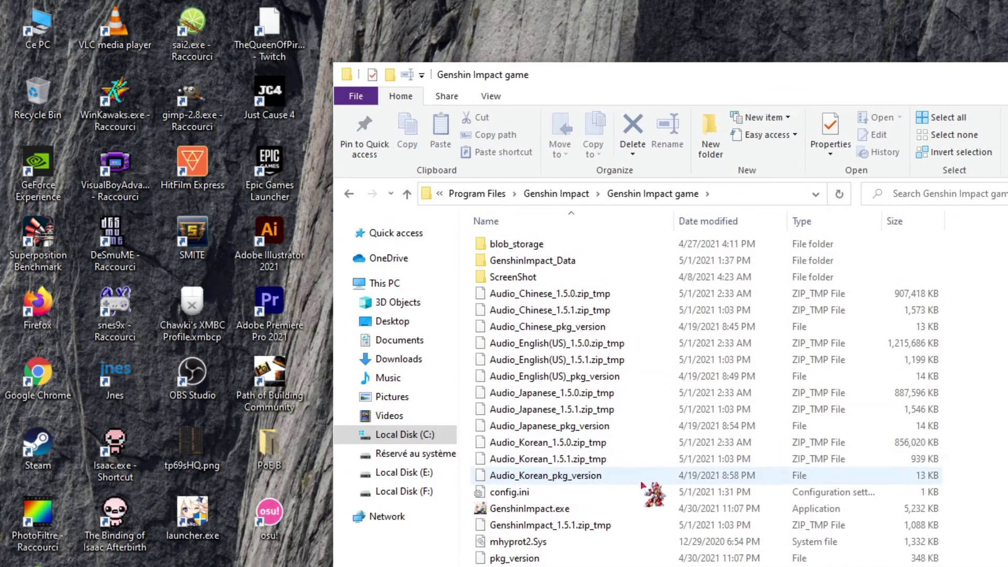
drag(644, 83, 609, 80)
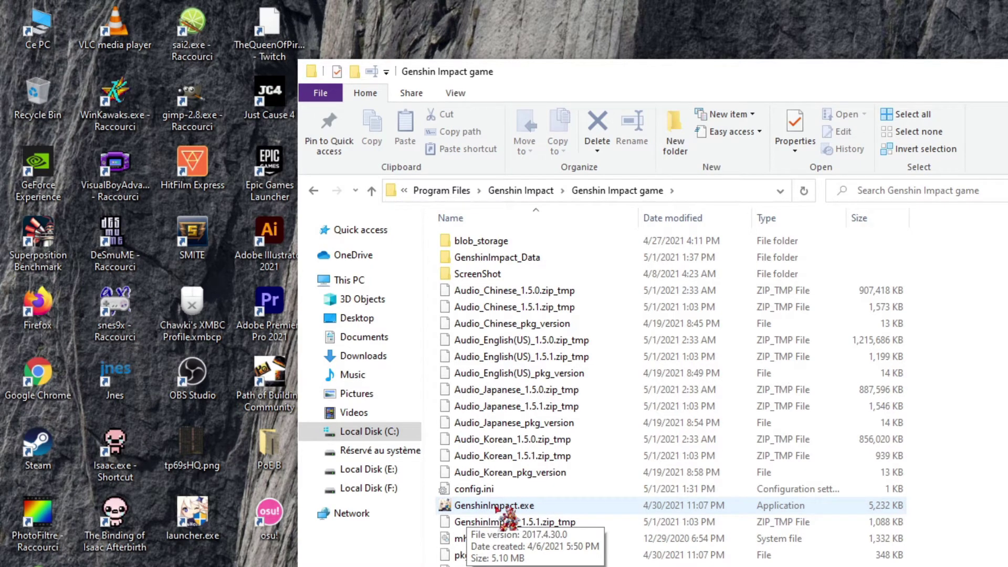
Edit config.ini in Notepad so game_version reads 1.5.1, then close it
double_click(487, 490)
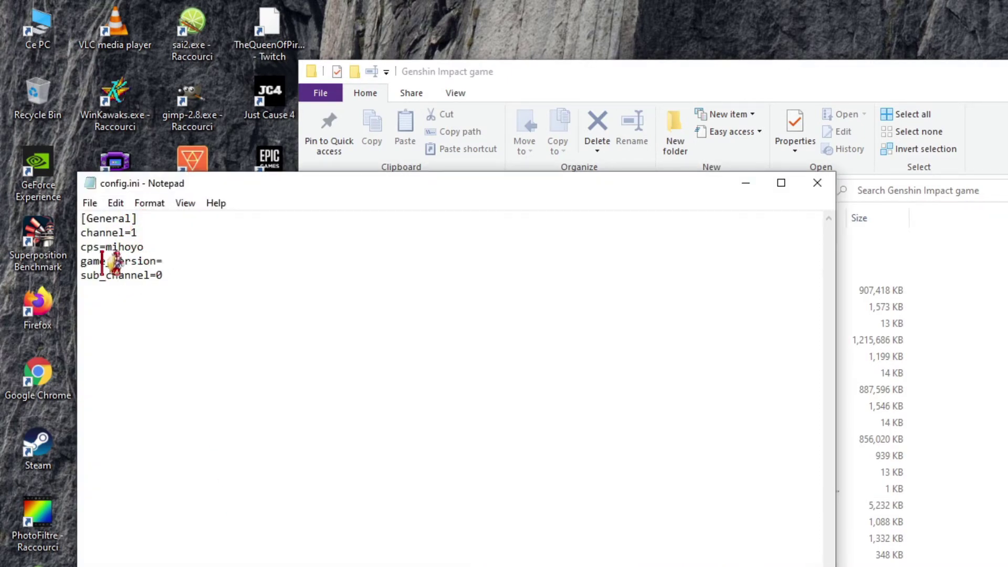
triple_click(162, 273)
click(173, 261)
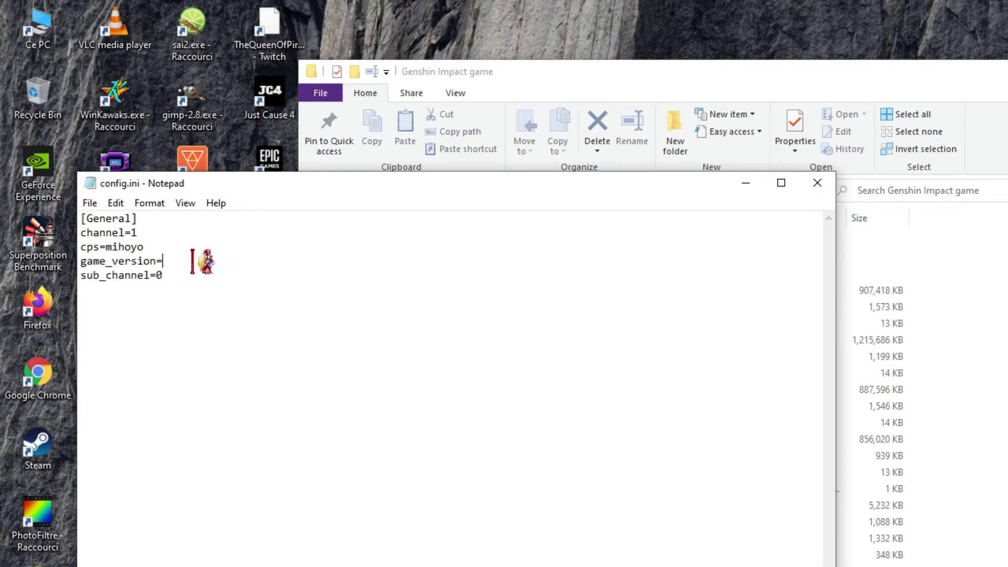
click(820, 187)
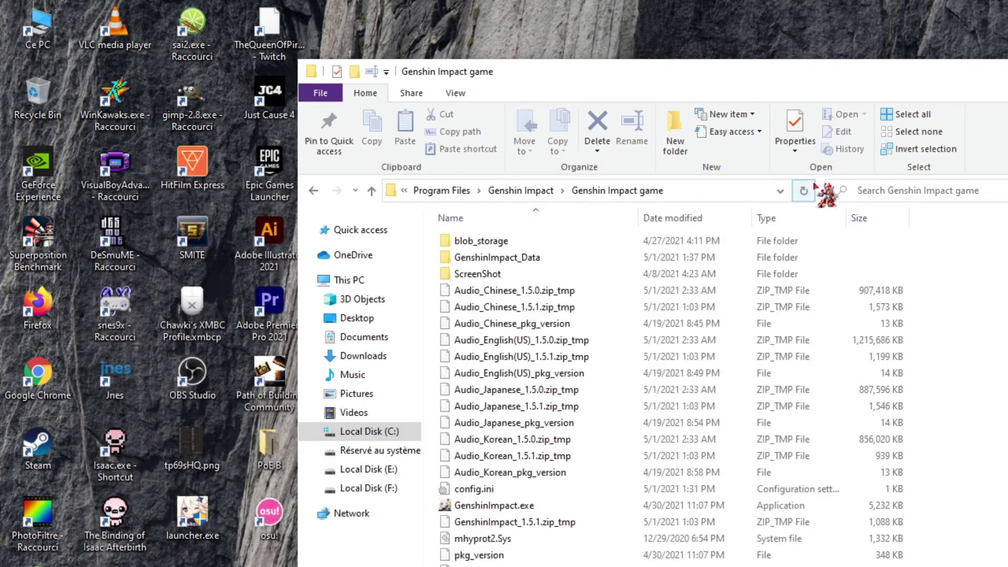
Reopen config.ini to confirm game_version=1.5.1, close it, and refocus File Explorer
double_click(518, 491)
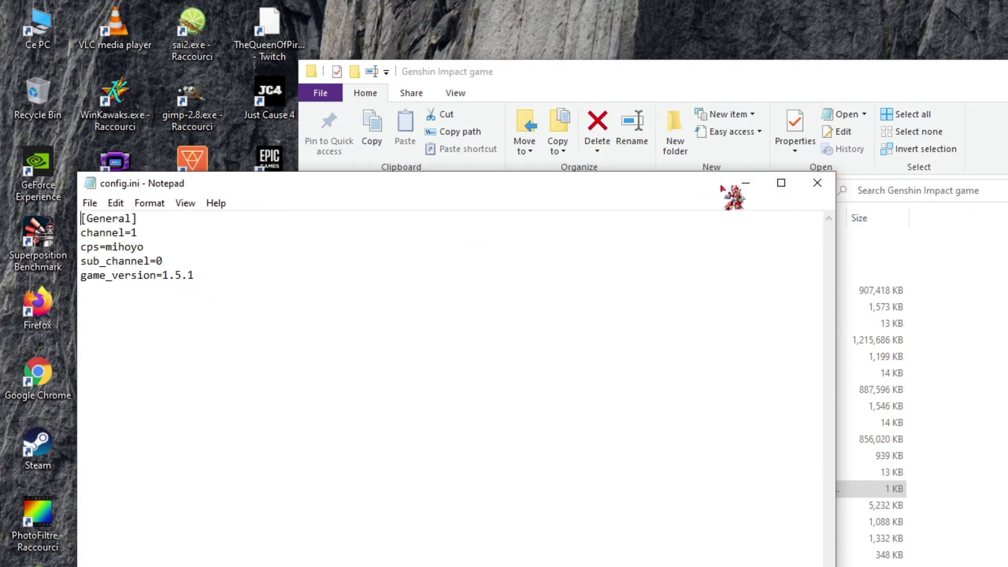
drag(724, 184, 723, 230)
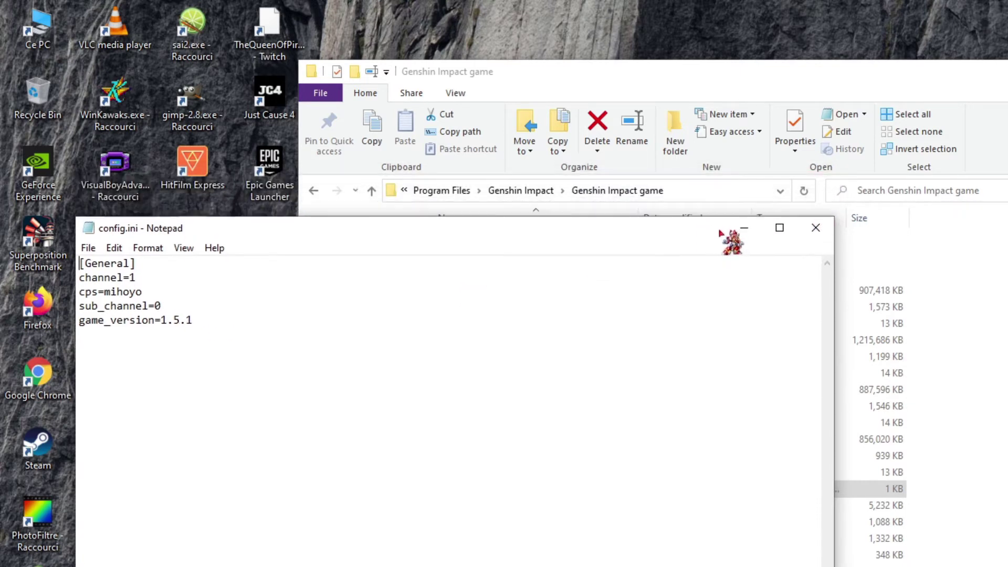
click(813, 229)
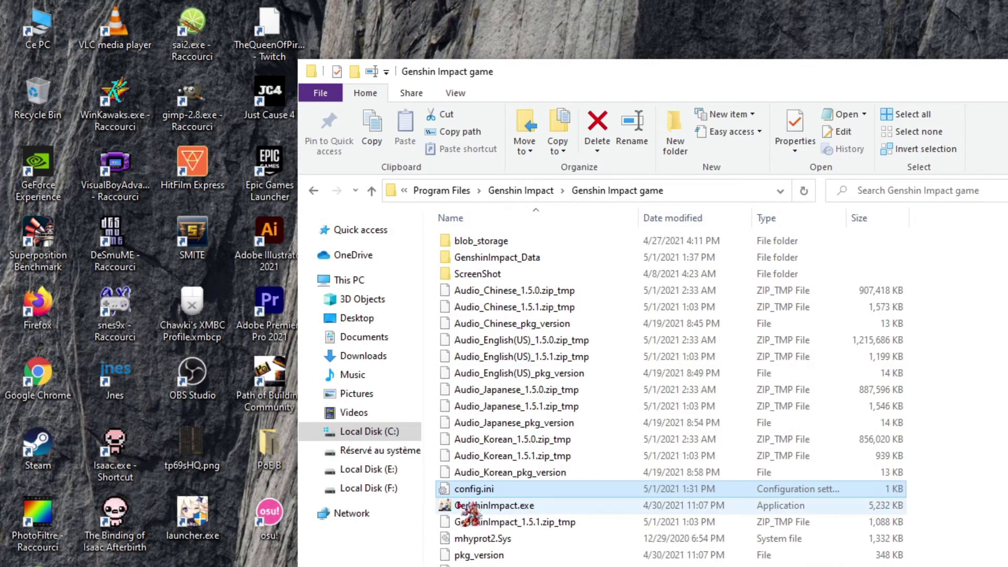
double_click(489, 492)
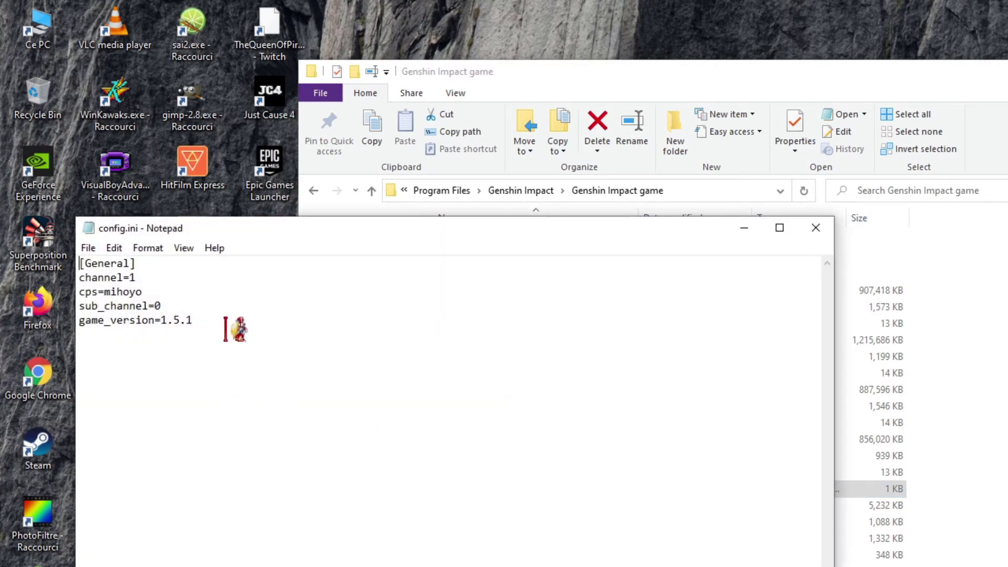
click(819, 227)
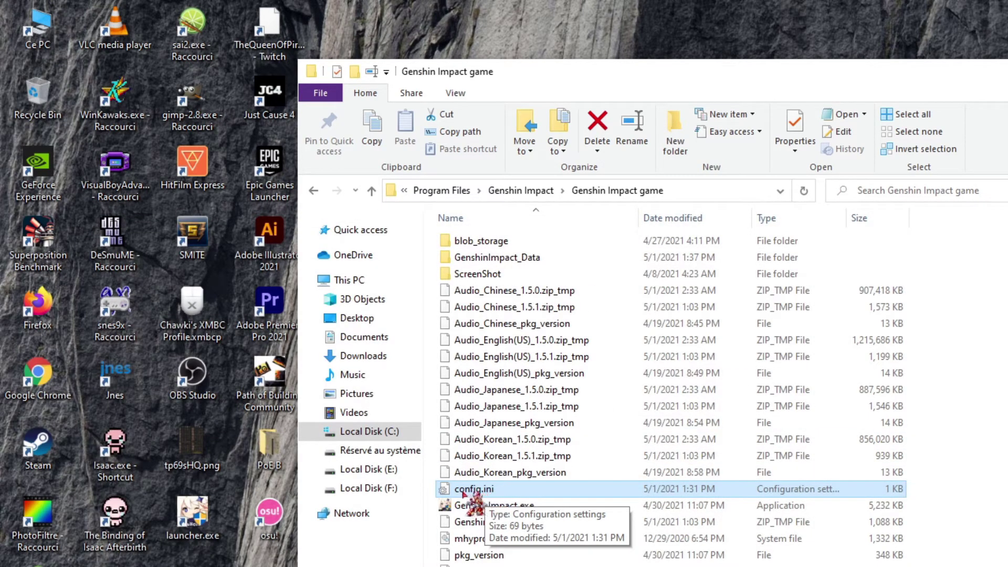
click(573, 29)
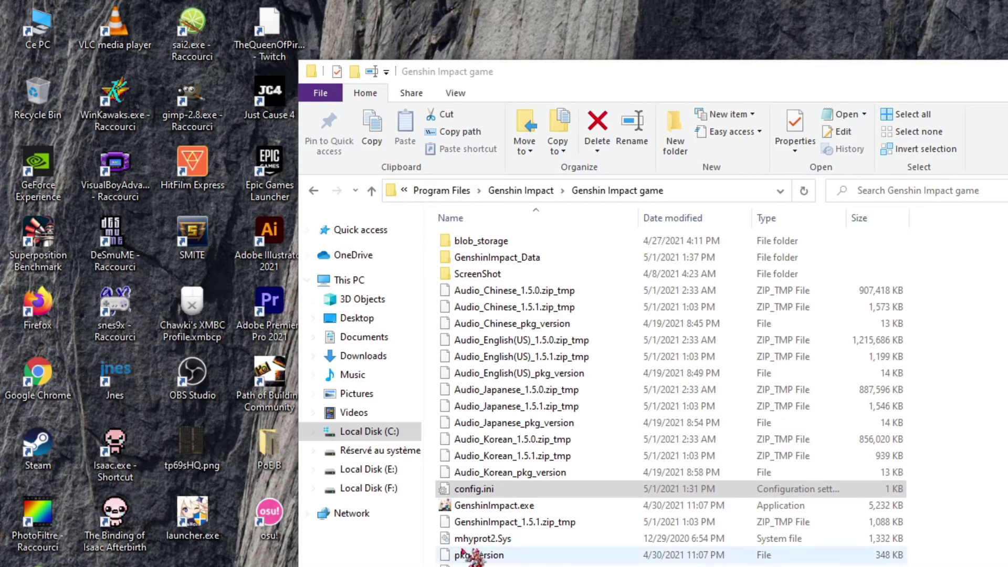
click(471, 490)
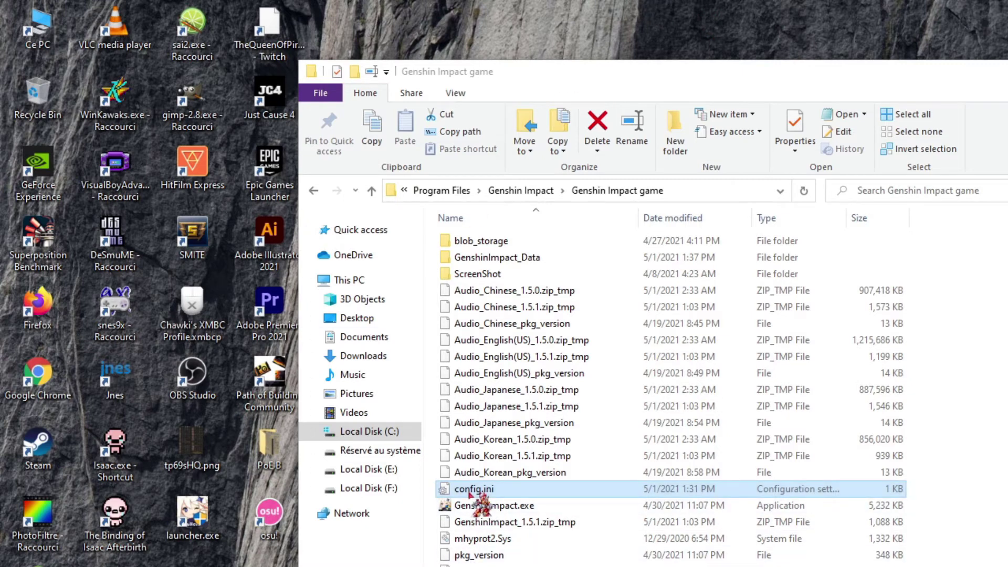
drag(748, 80, 583, 70)
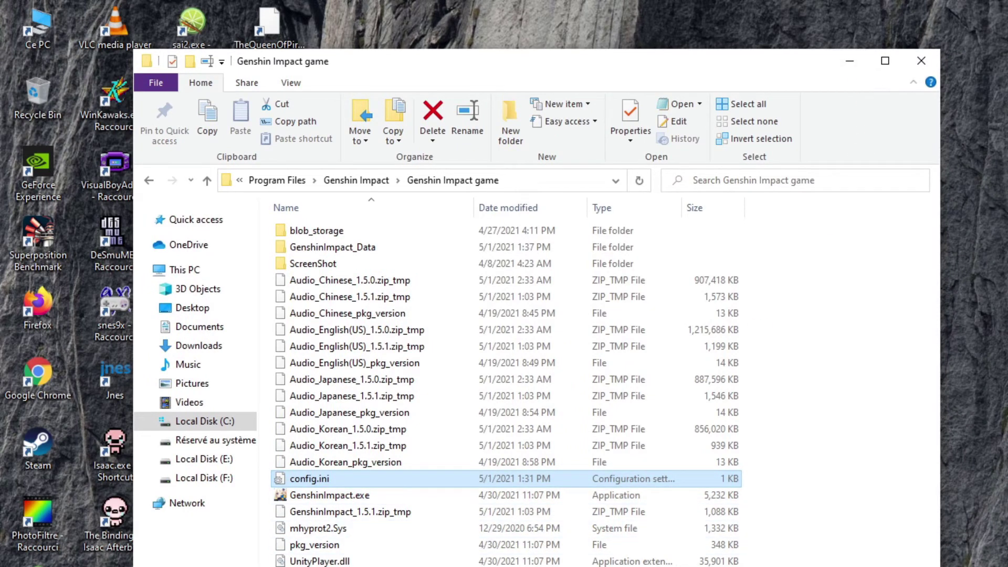
Switch to the Genshin Impact launcher and start the game with Launch
key(super+d)
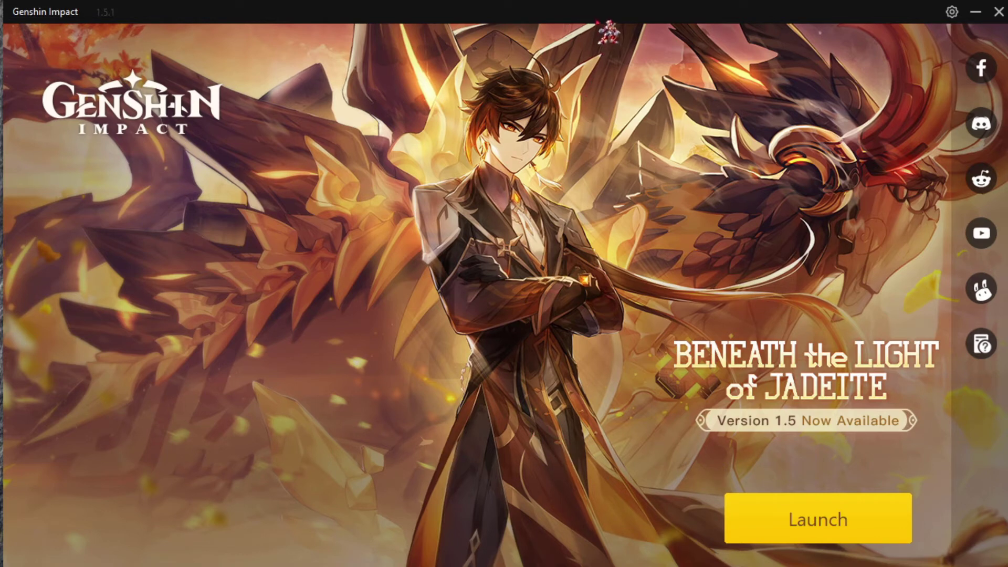
drag(593, 16, 591, 59)
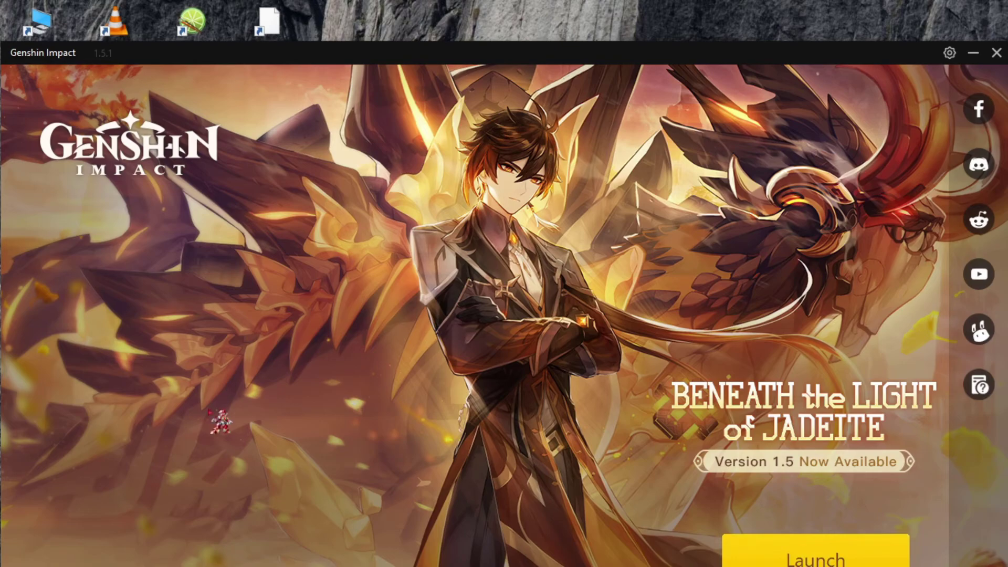
click(750, 554)
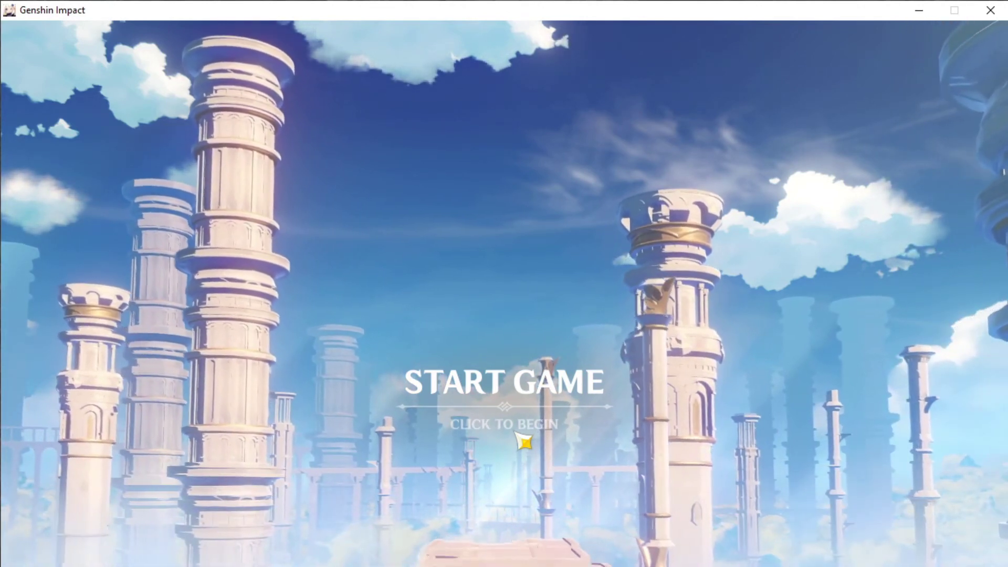
Click to begin, minimize File Explorer, and enter the door to load the game
click(517, 435)
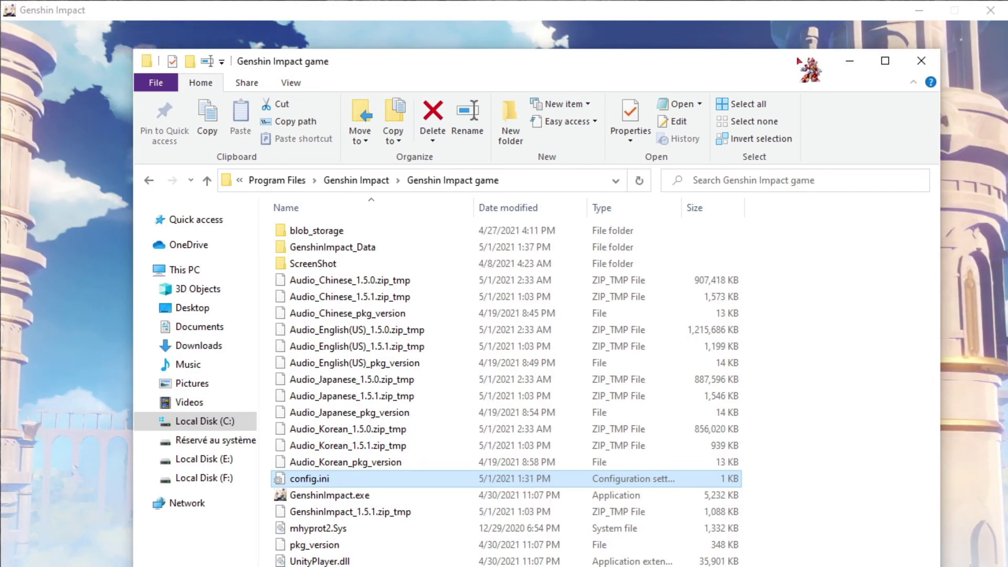
click(848, 62)
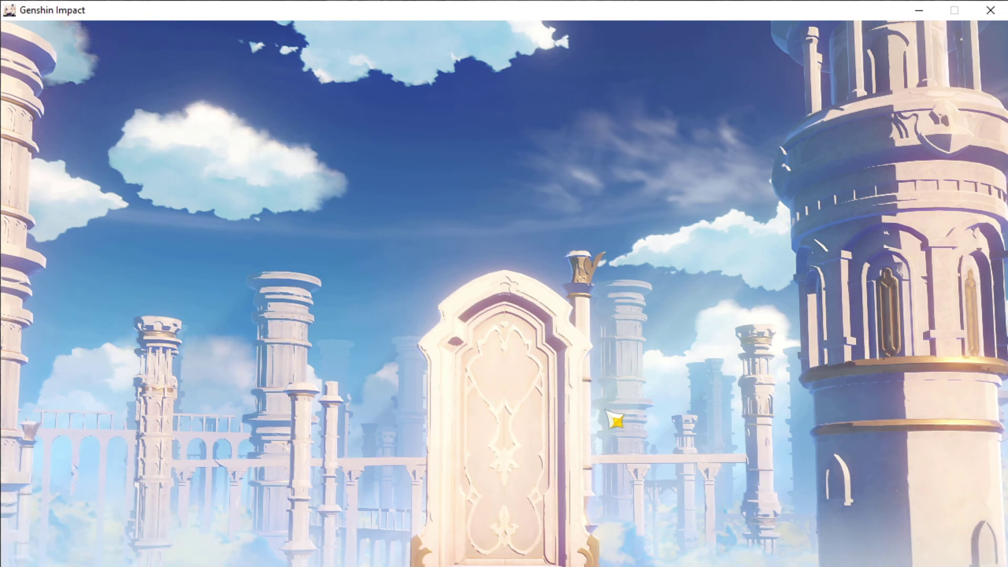
click(524, 388)
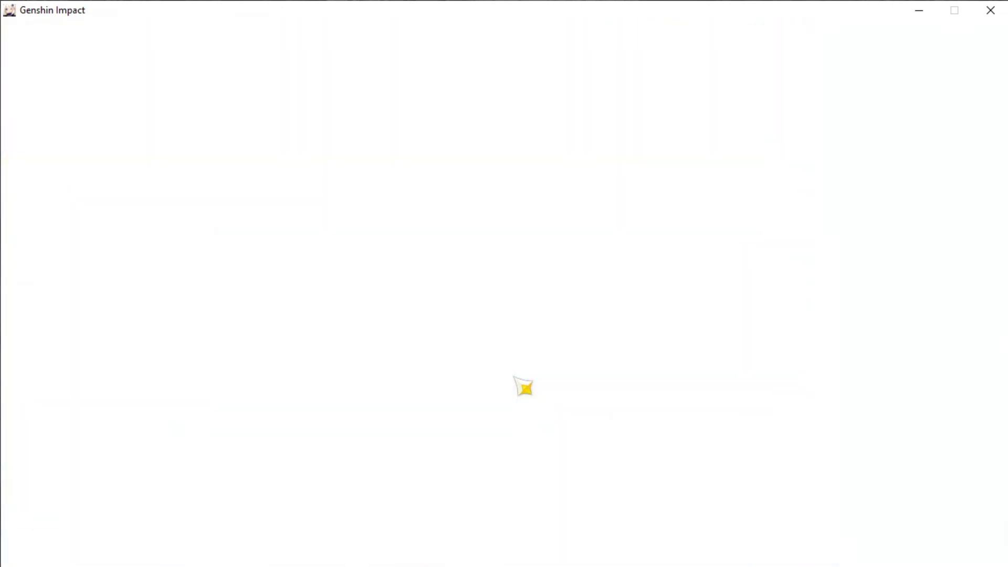